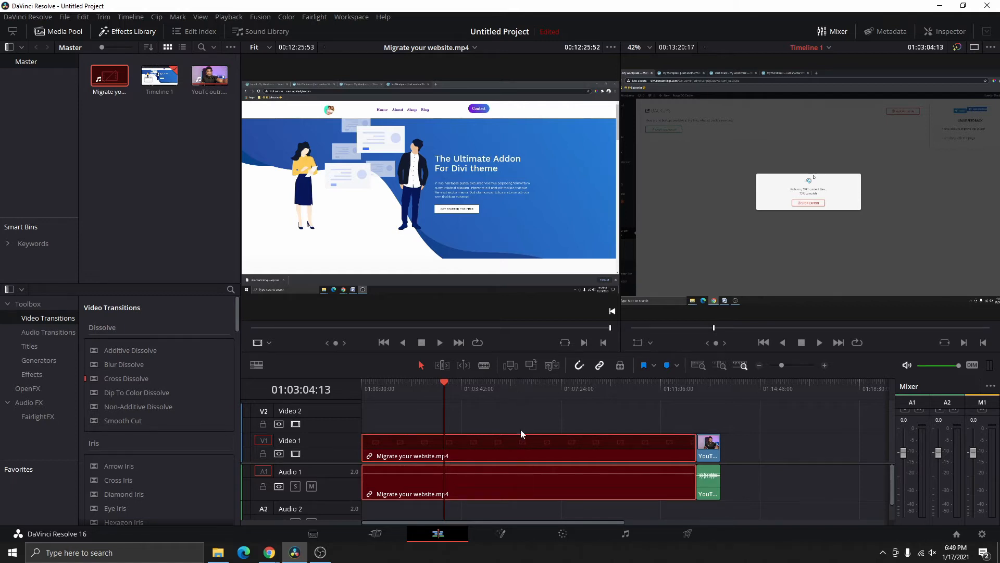
Move the timeline playhead to 01:05:37:18 and check for software updates, dismissing the result.
click(513, 382)
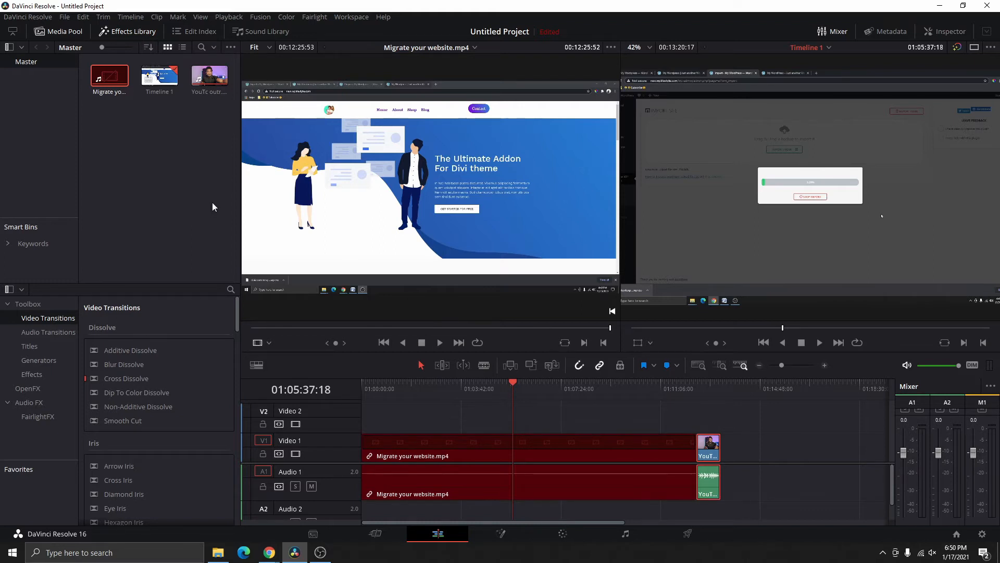
mouse_move(252, 227)
click(27, 18)
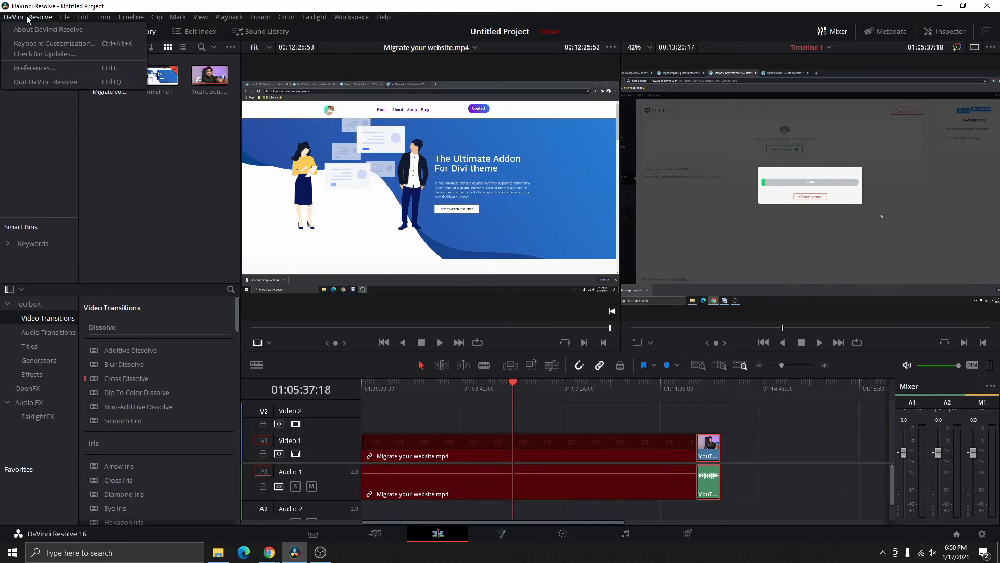
click(42, 53)
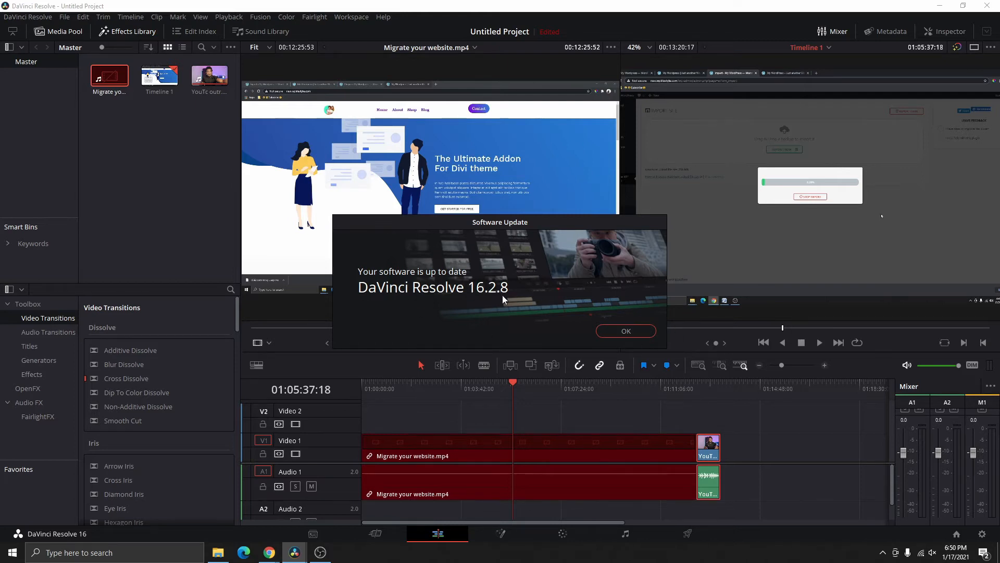
click(618, 331)
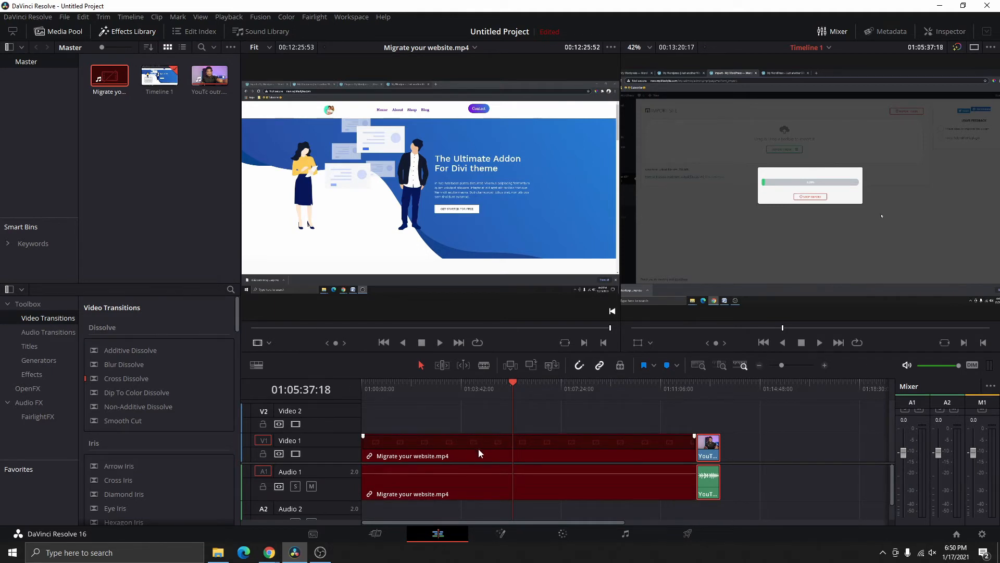
On the Media page, open the file location of the offline "Migrate your website.mp4" clip.
click(312, 533)
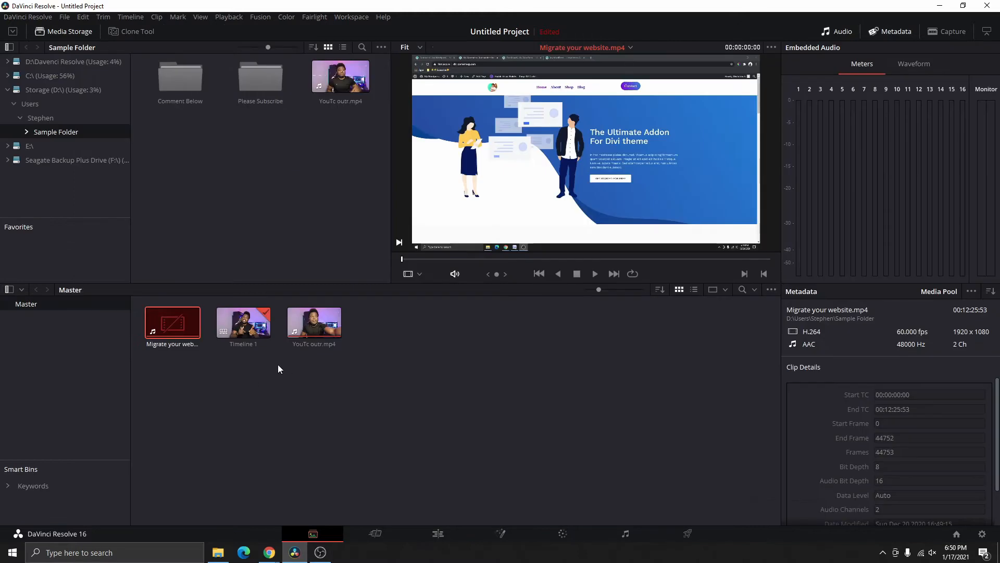
right_click(172, 330)
click(170, 342)
right_click(182, 328)
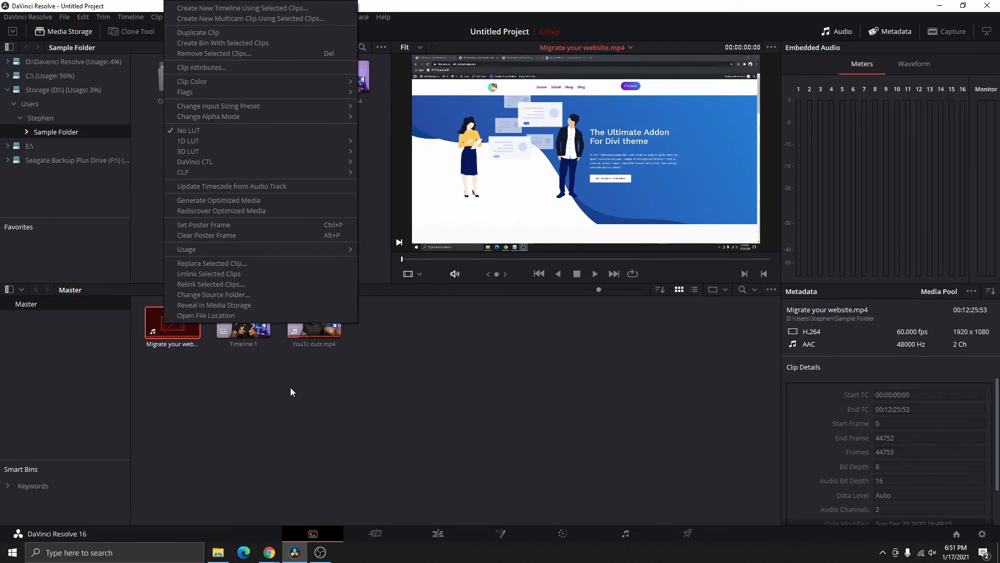
click(206, 315)
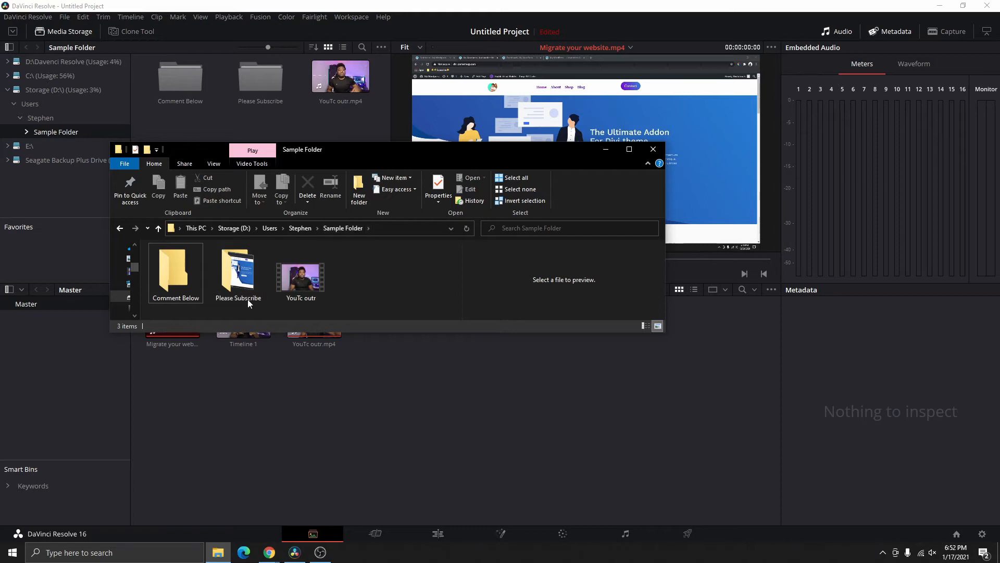
Look through the Comment Below and Please Subscribe subfolders for the missing video file and return to Sample Folder.
click(173, 286)
double_click(173, 285)
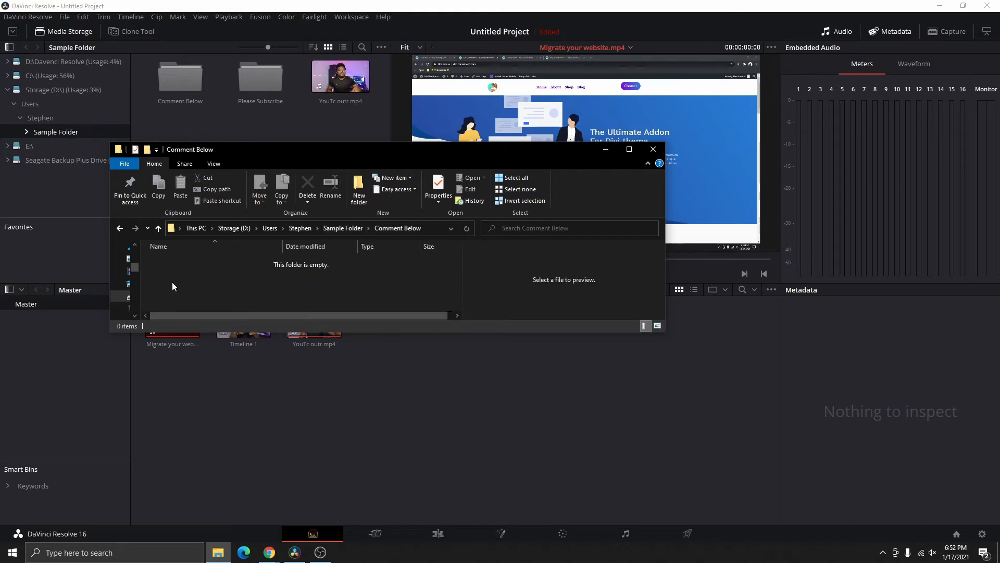
click(120, 228)
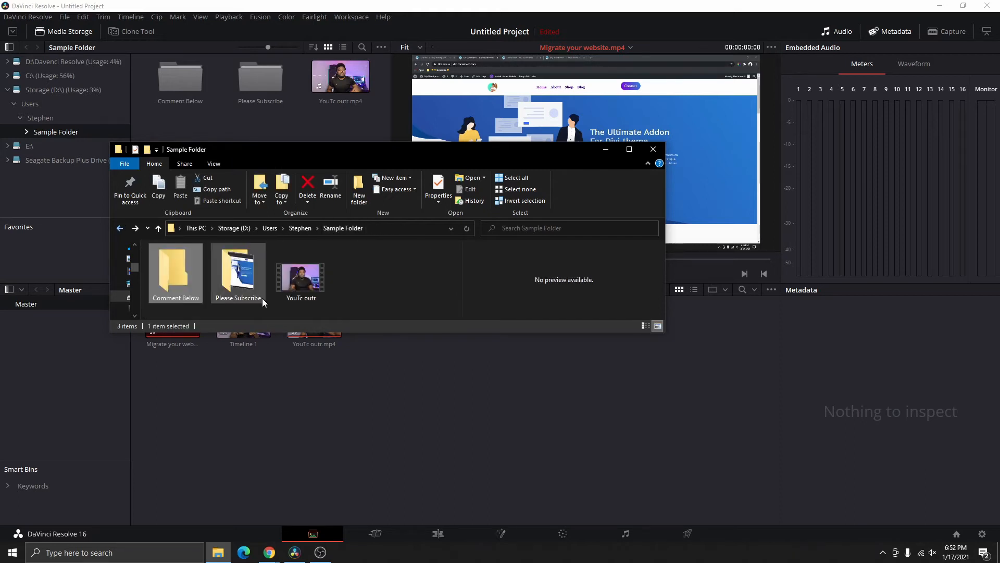
click(239, 287)
double_click(238, 286)
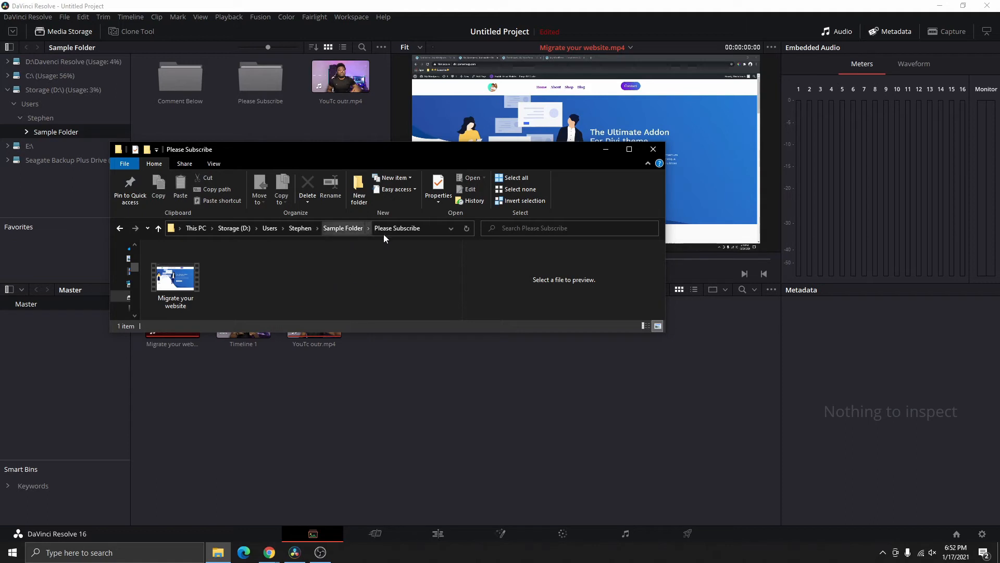
click(119, 227)
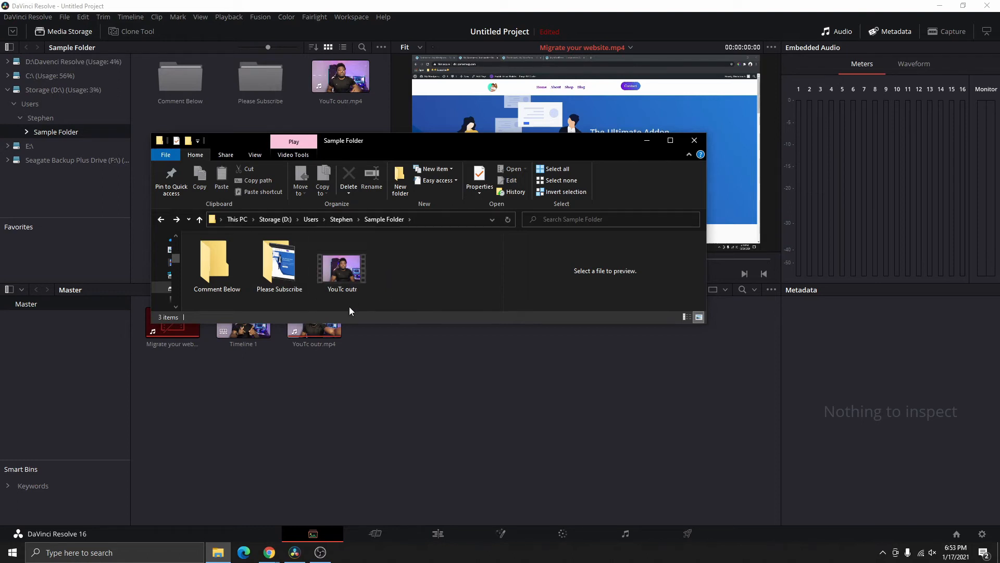
Select the YouTc outr file in Sample Folder and compare it with its clip in the Edit page timeline.
click(343, 268)
drag(421, 147, 551, 149)
click(438, 533)
key(alt+Tab)
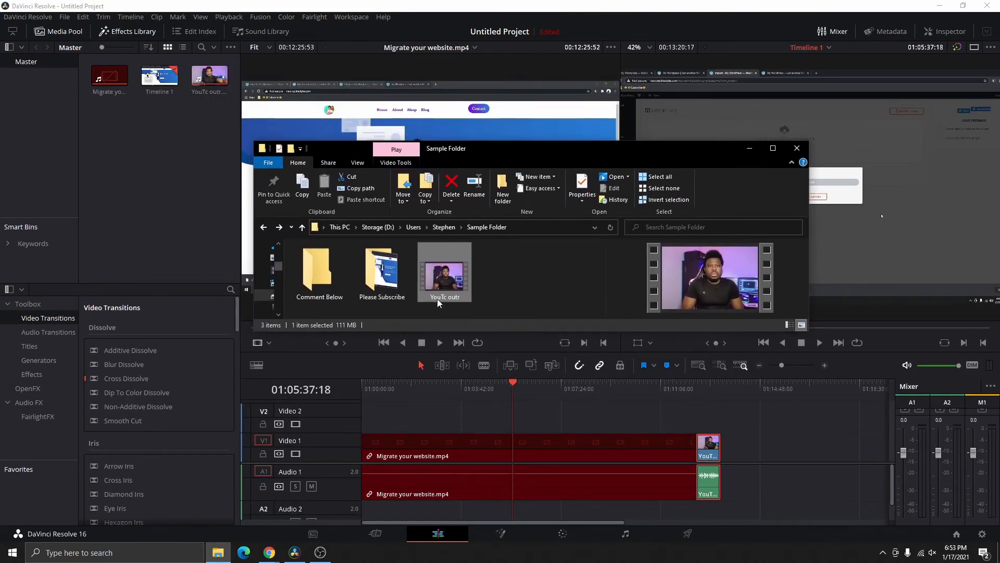
click(708, 457)
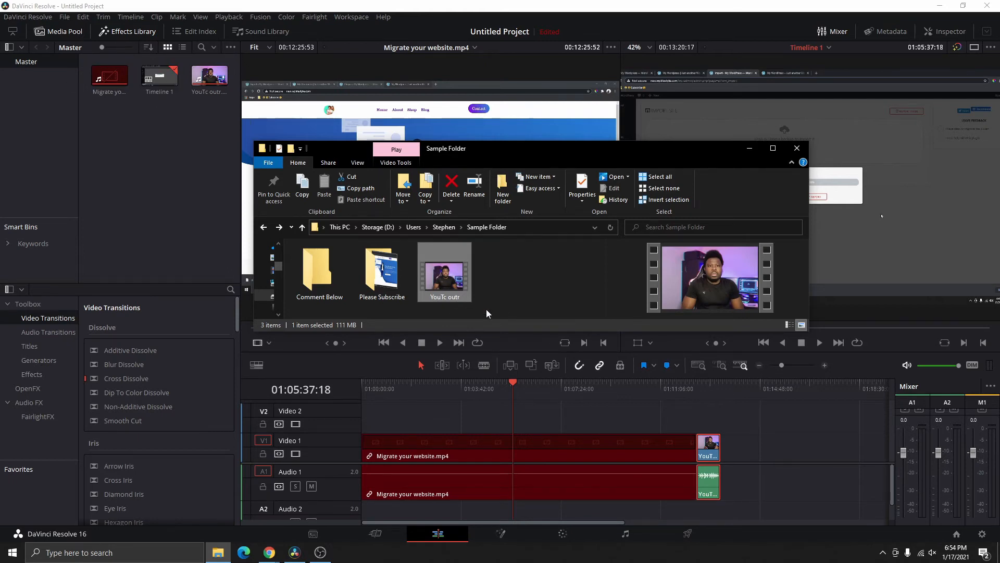
Move the "Migrate your website" video from the Please Subscribe folder back to Sample Folder and return to the timeline.
double_click(385, 290)
click(570, 467)
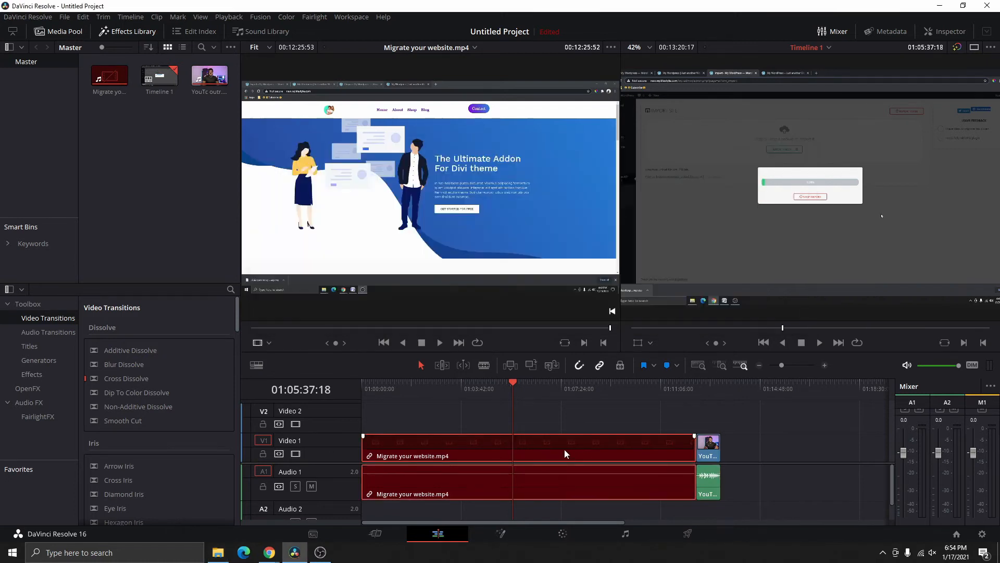
click(218, 552)
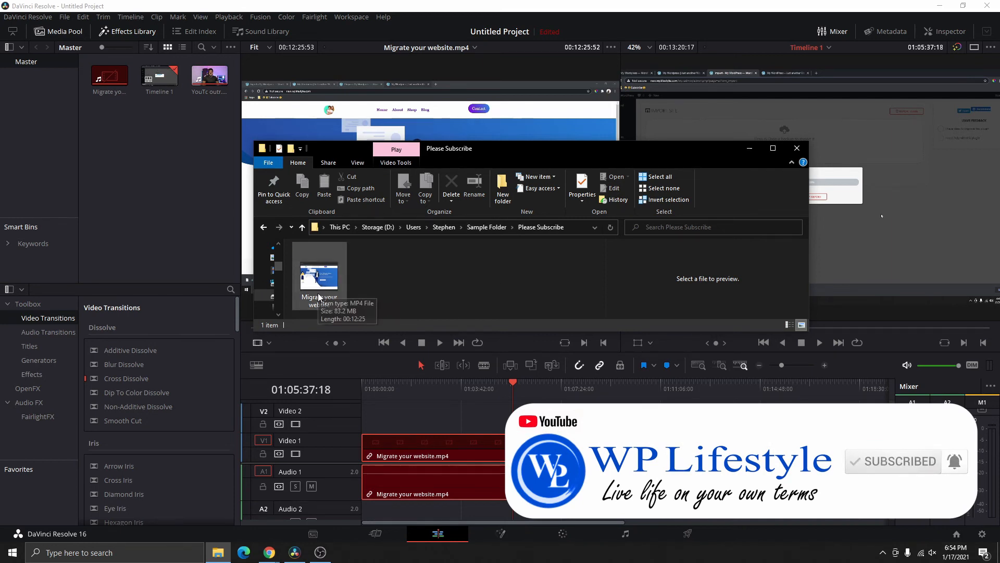
drag(323, 287, 477, 228)
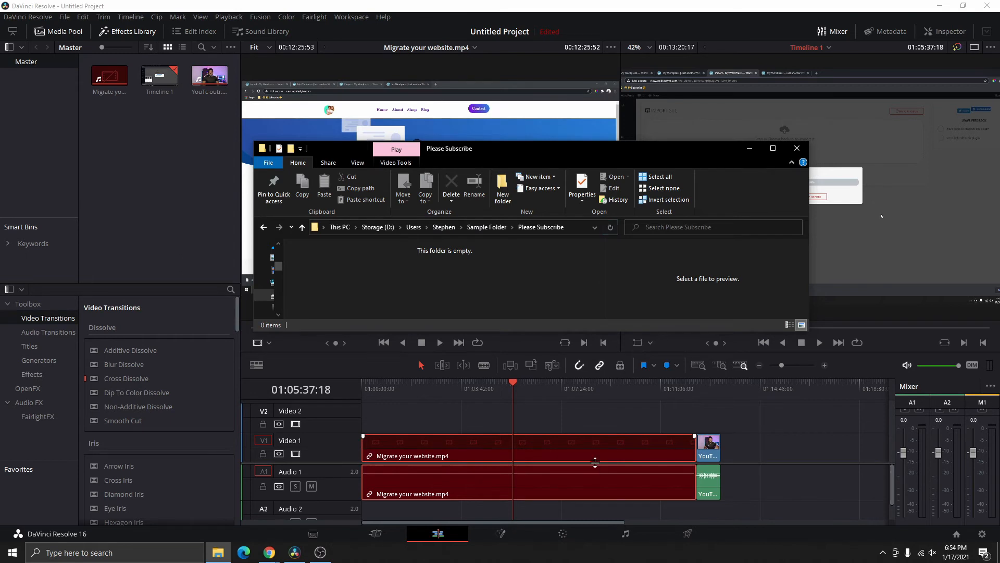
click(582, 444)
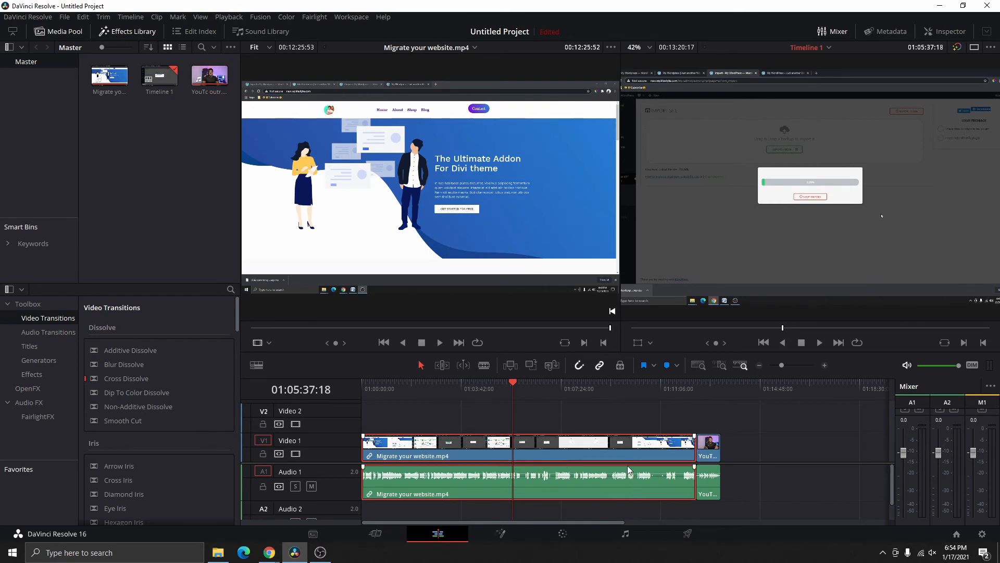
Move both the "Migrate your website" and YouTc outr videos from Sample Folder into the Please Subscribe folder, returning to the editor.
click(218, 552)
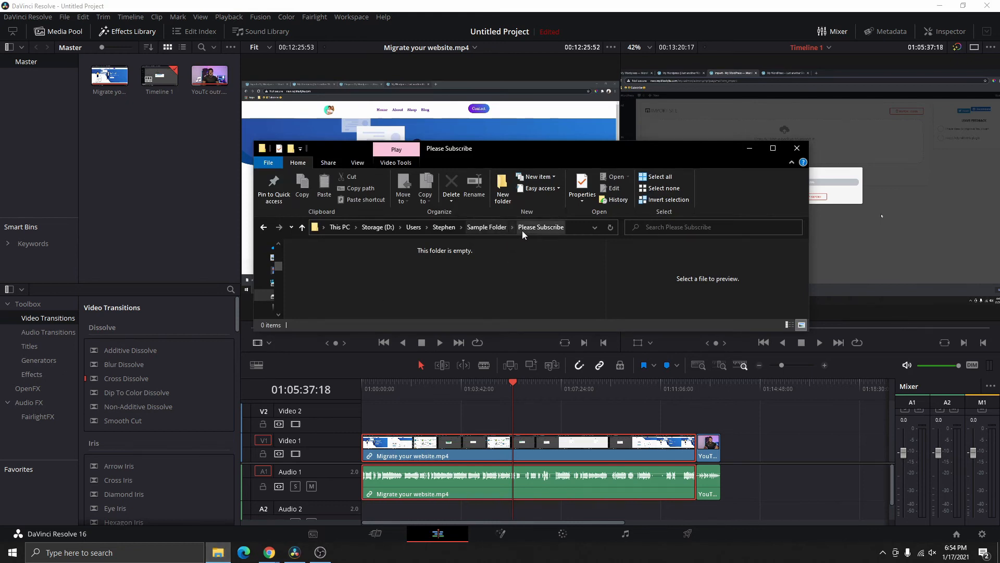
click(487, 227)
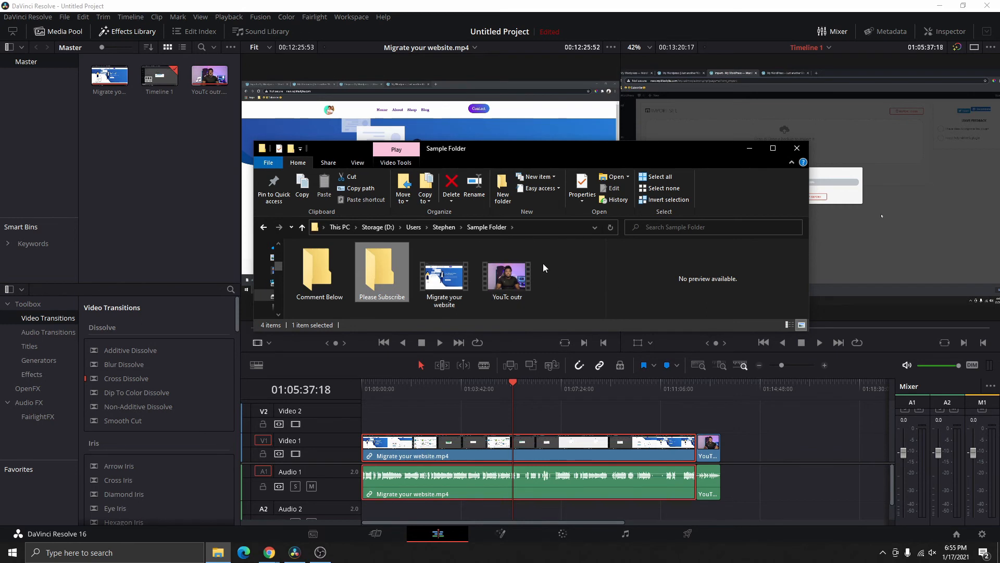
drag(540, 259, 433, 300)
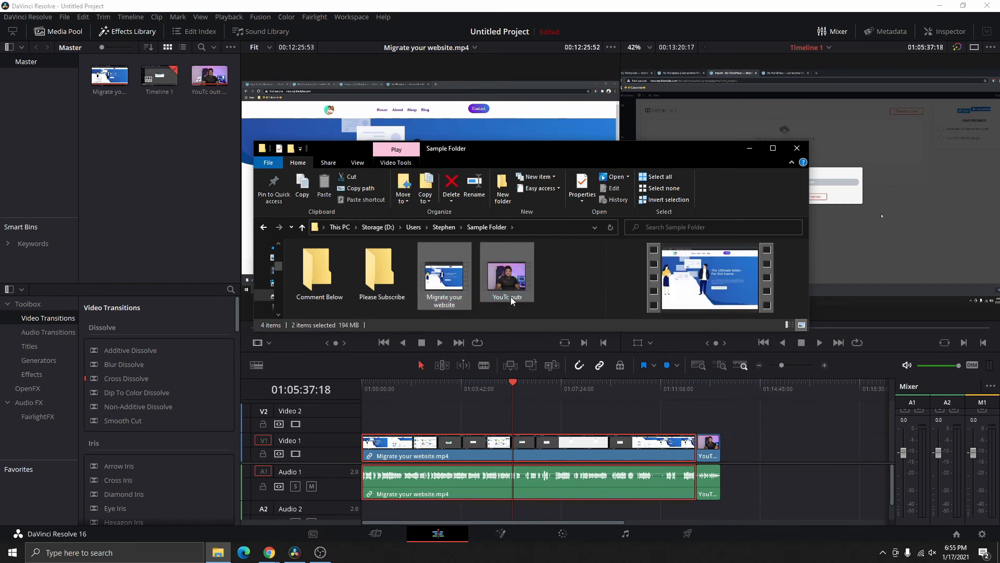
drag(503, 278, 379, 287)
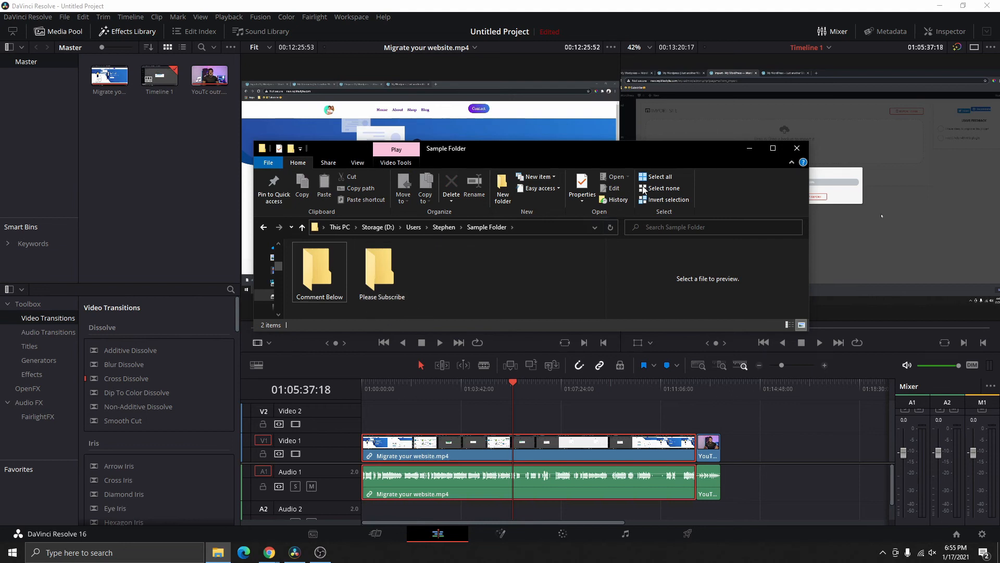
click(699, 407)
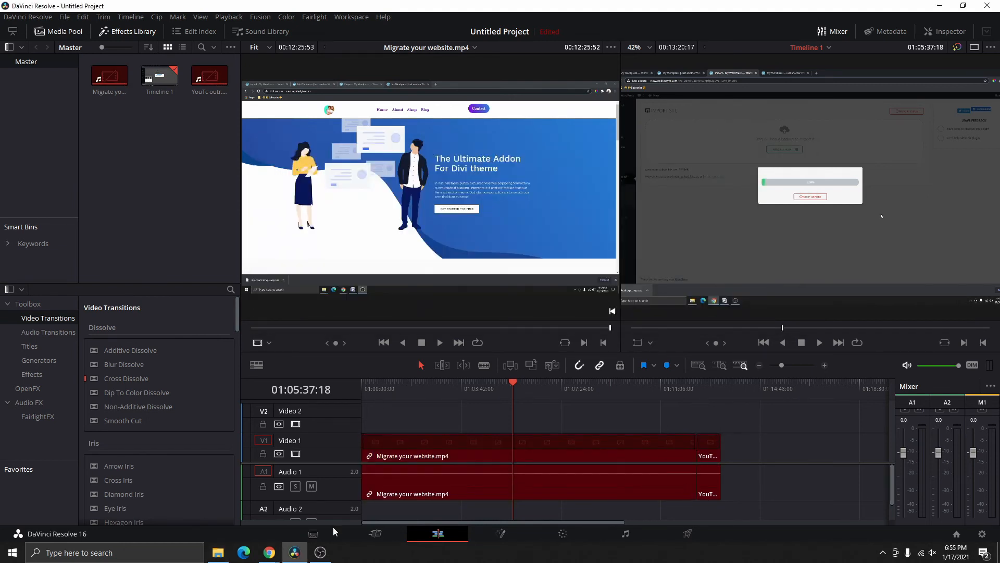
On the Media page, select all items in the Master bin and open Change Source Folder for them.
click(314, 535)
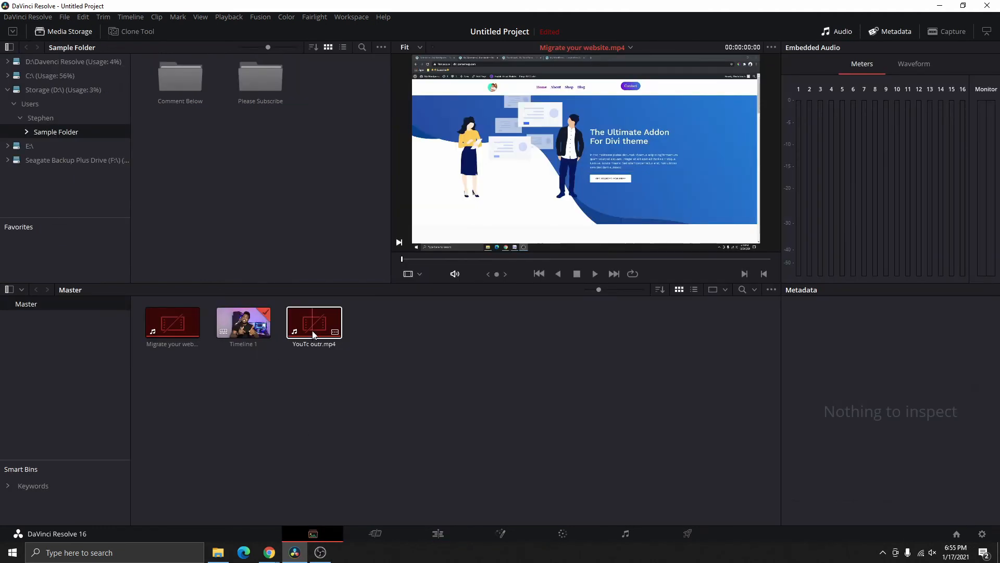
click(315, 328)
shift+click(174, 322)
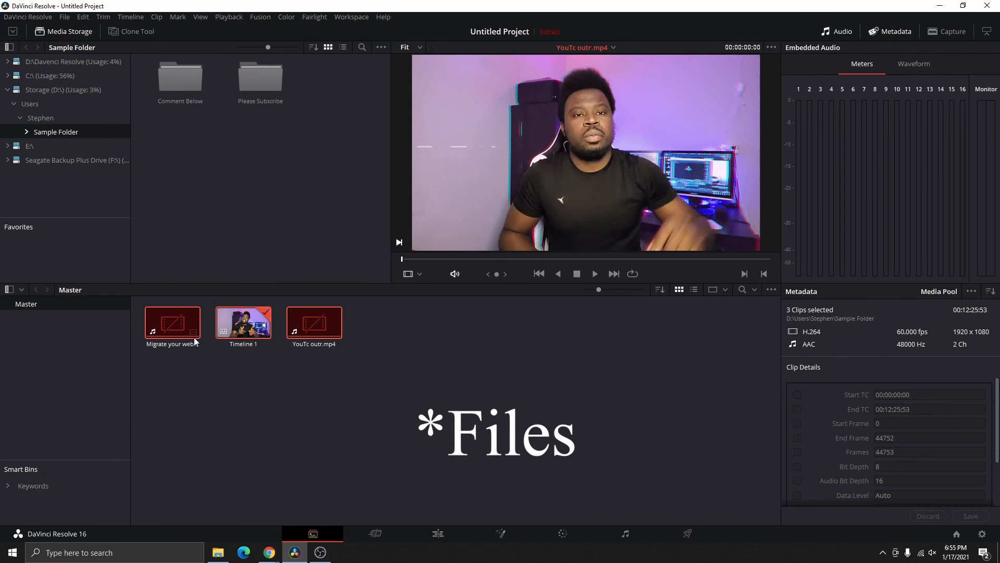
click(281, 402)
click(174, 325)
shift+click(315, 325)
right_click(316, 325)
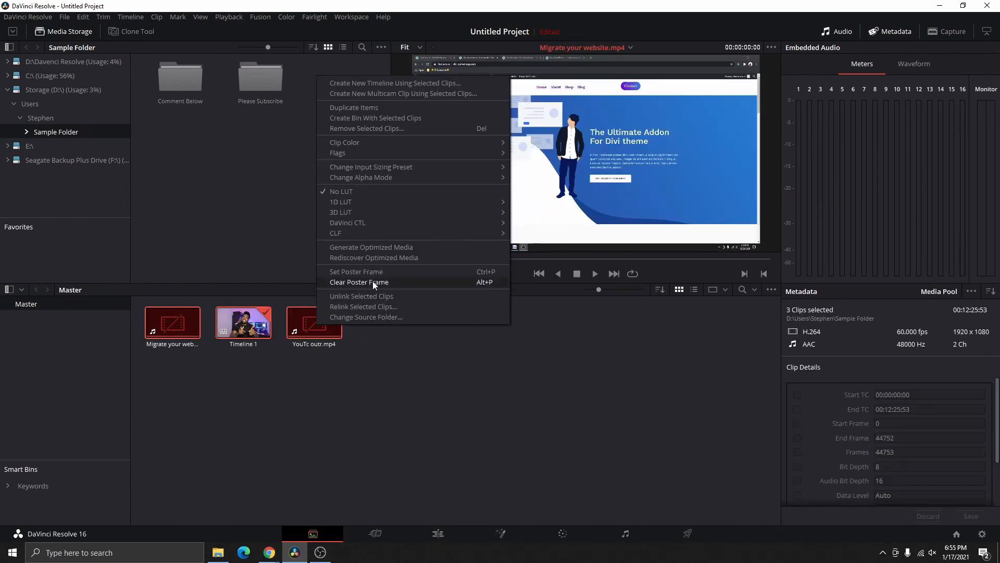
click(380, 319)
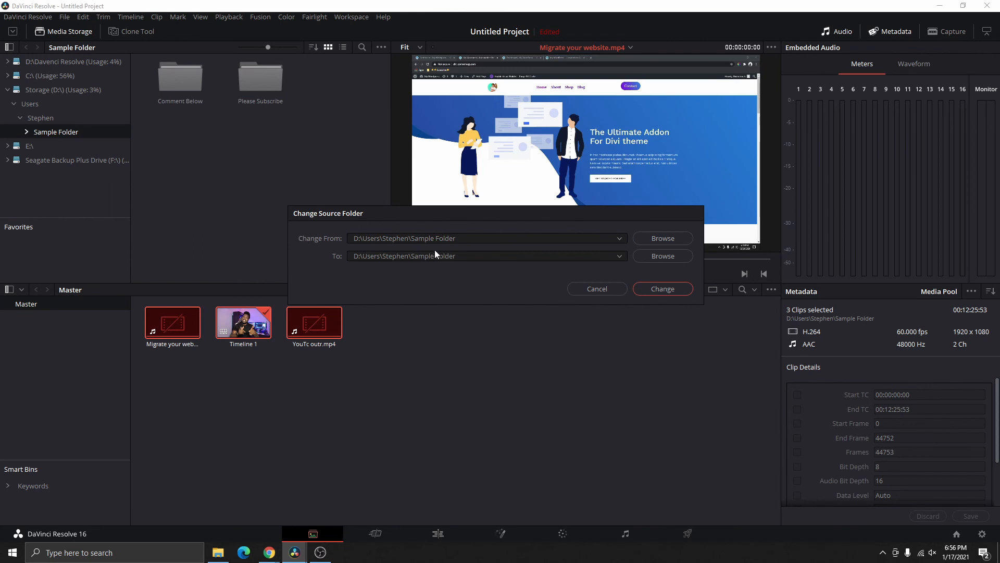
Change the clips' source folder from Sample Folder to Sample Folder\Please Subscribe and return to the Edit page timeline.
drag(459, 242, 411, 240)
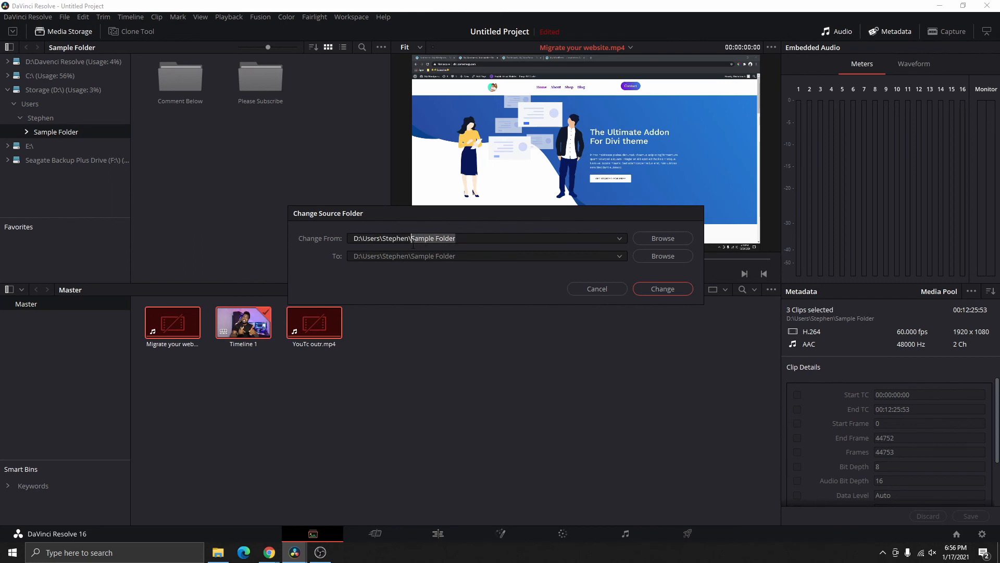
click(467, 256)
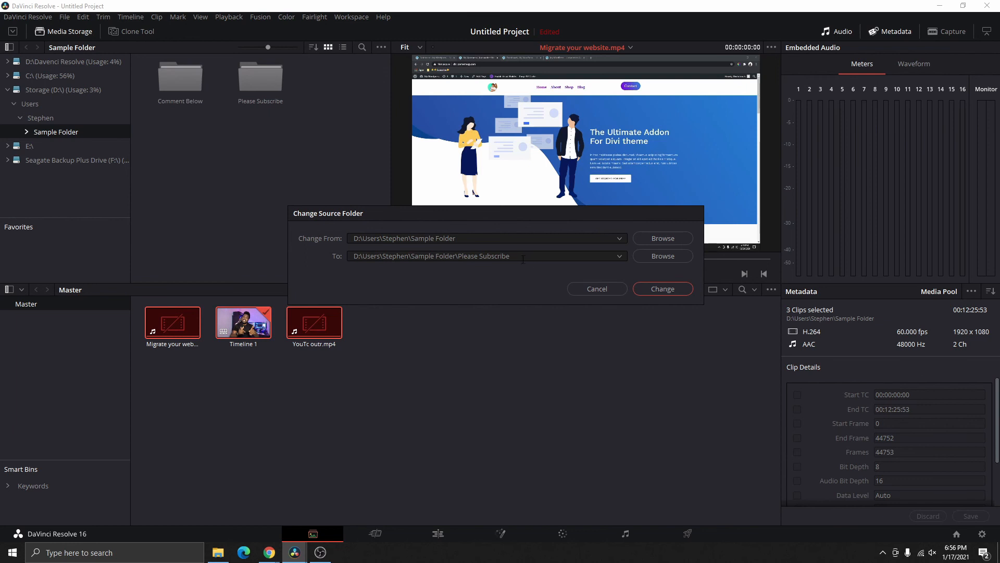
mouse_move(523, 259)
mouse_down()
mouse_move(456, 268)
mouse_move(433, 239)
mouse_move(411, 238)
mouse_move(435, 259)
mouse_move(517, 259)
mouse_up()
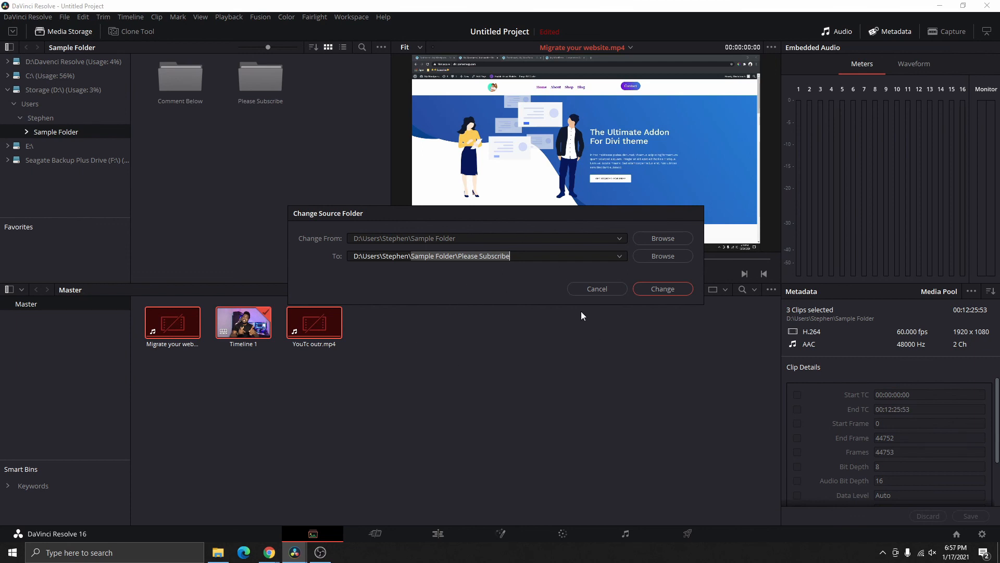
click(667, 289)
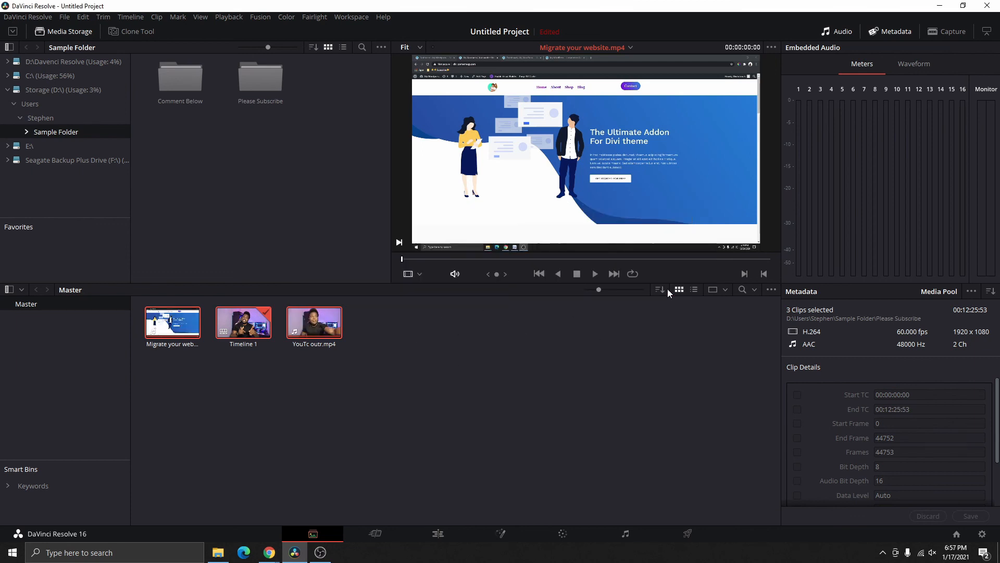
key(shift+4)
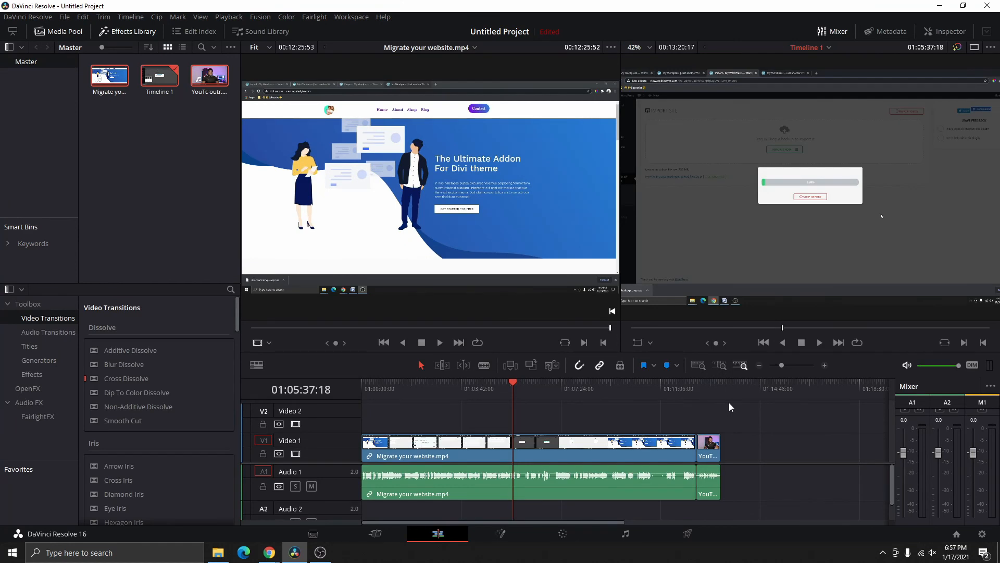